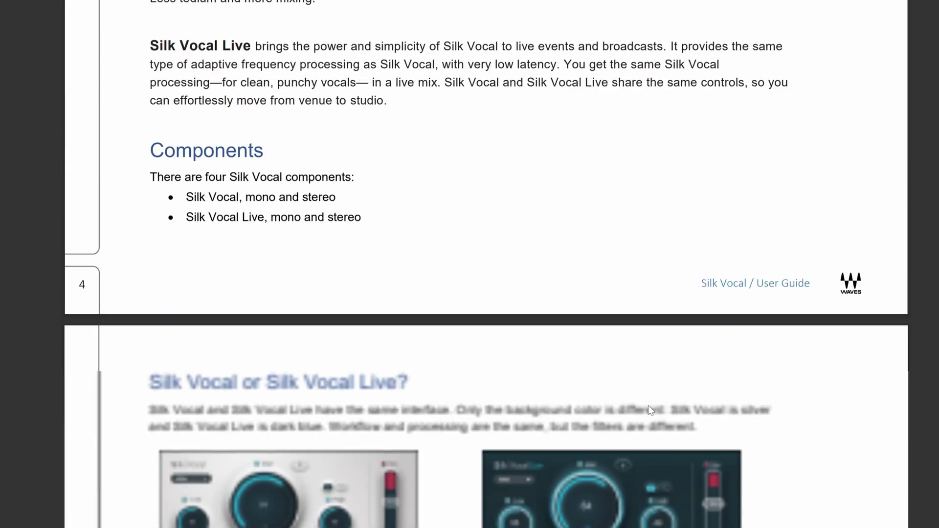
Read the Silk Vocal and Silk Vocal Live descriptions in the user guide, highlighting key passages on latency and mixing.
scroll(654, 405, "down", 1)
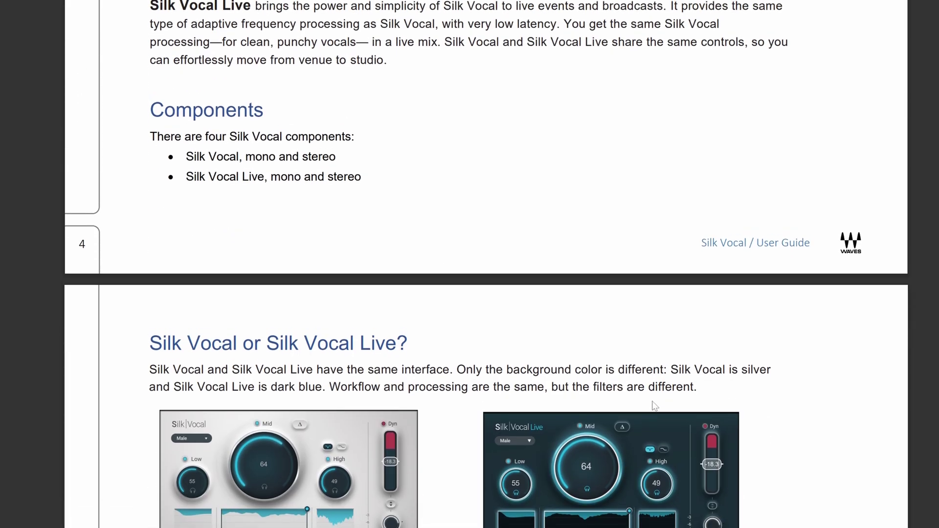
scroll(654, 405, "up", 5)
left_click_drag(663, 246, 526, 265)
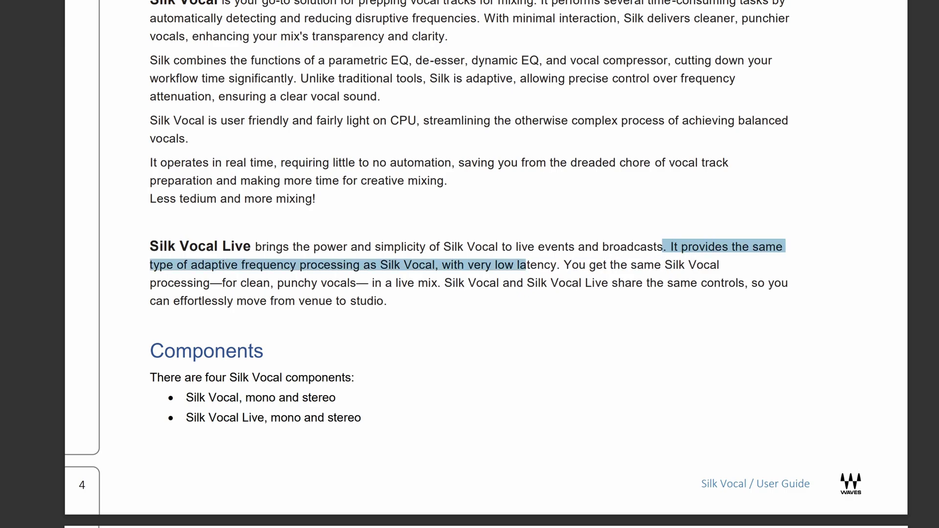
left_click_drag(442, 265, 358, 265)
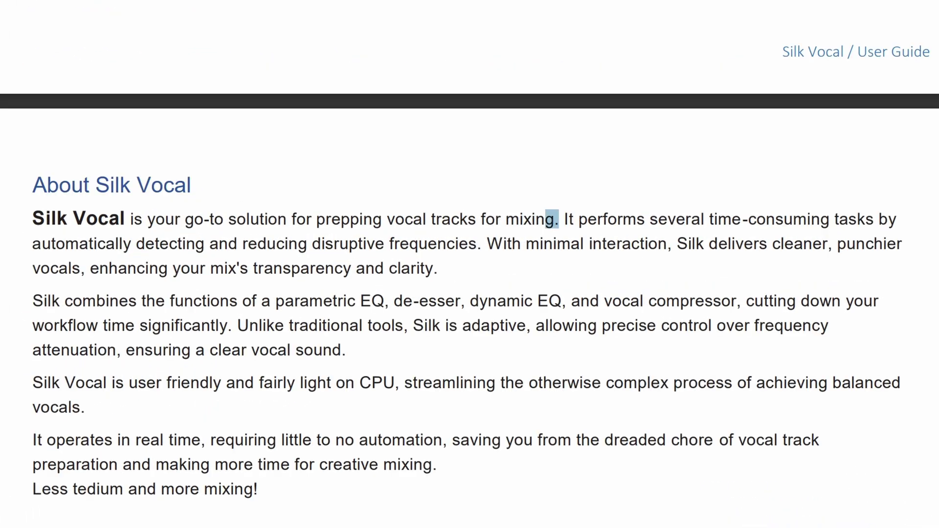
left_click_drag(558, 220, 482, 243)
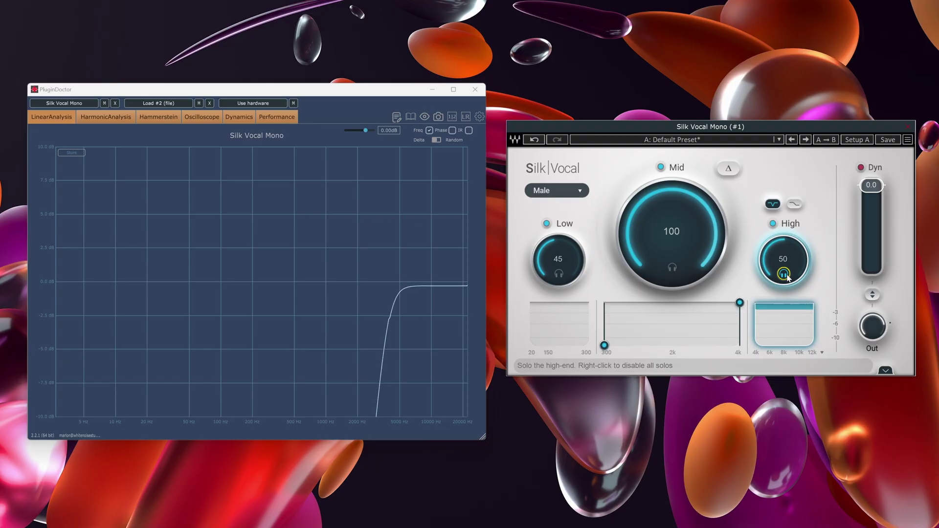
Solo the High, Mid and Low bands in turn to examine each band's filter curve in the frequency analyzer.
left_click(784, 275)
left_click(672, 268)
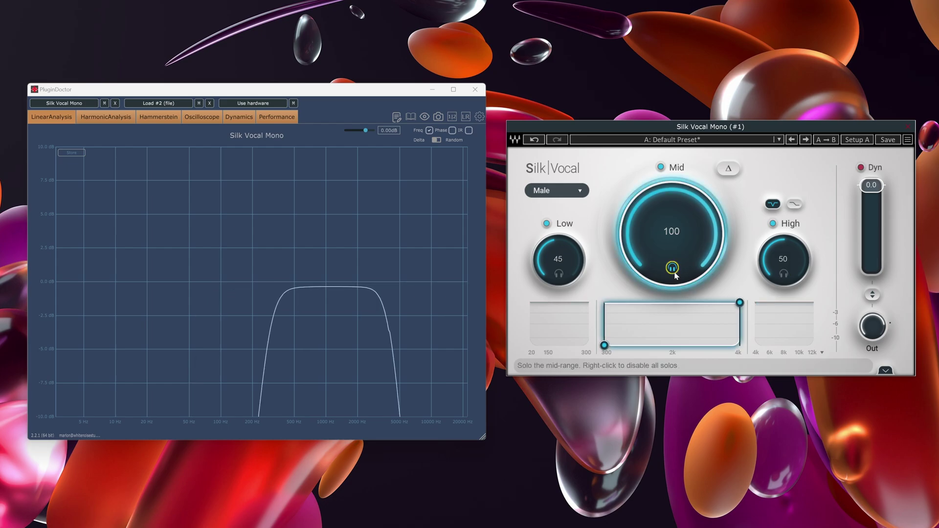
left_click(672, 269)
left_click(783, 274)
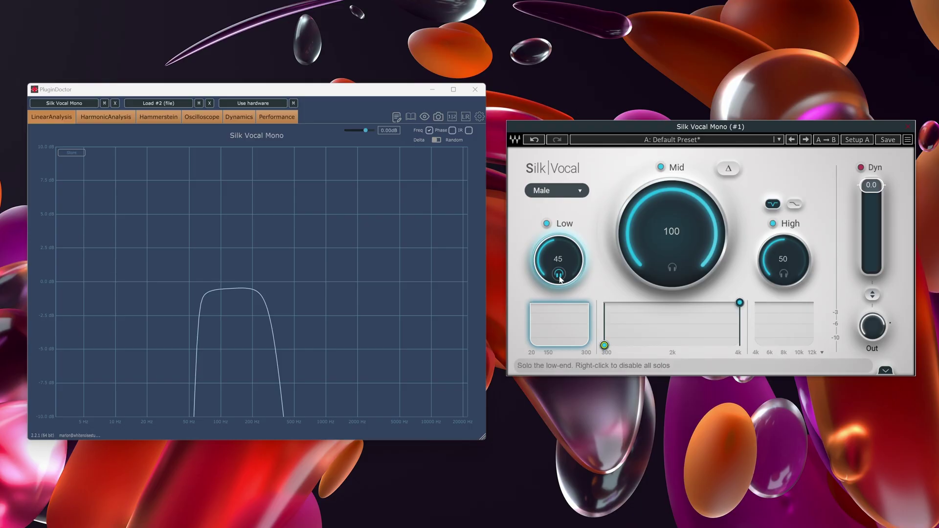
left_click(673, 268)
left_click(673, 268)
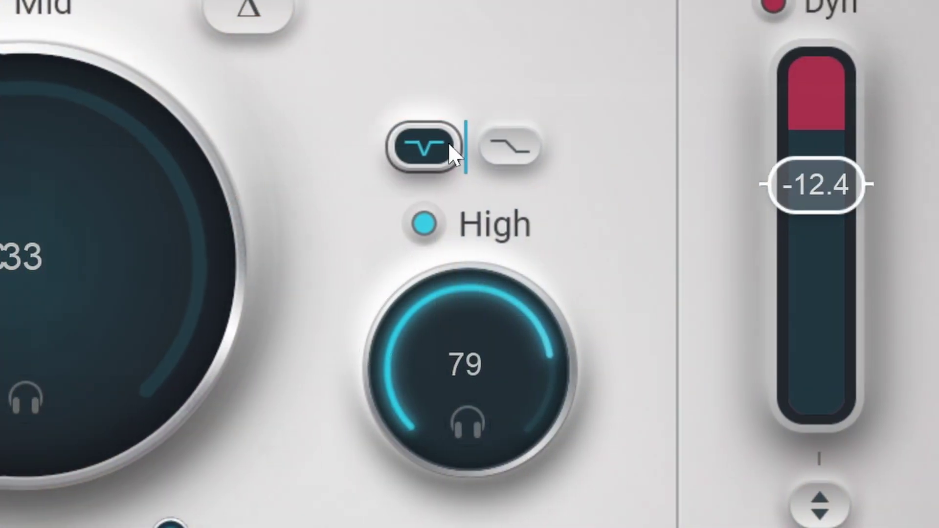
Switch the High band repeatedly between its shelf and bell modes to compare them, ending on the bell mode.
left_click(795, 204)
left_click(780, 206)
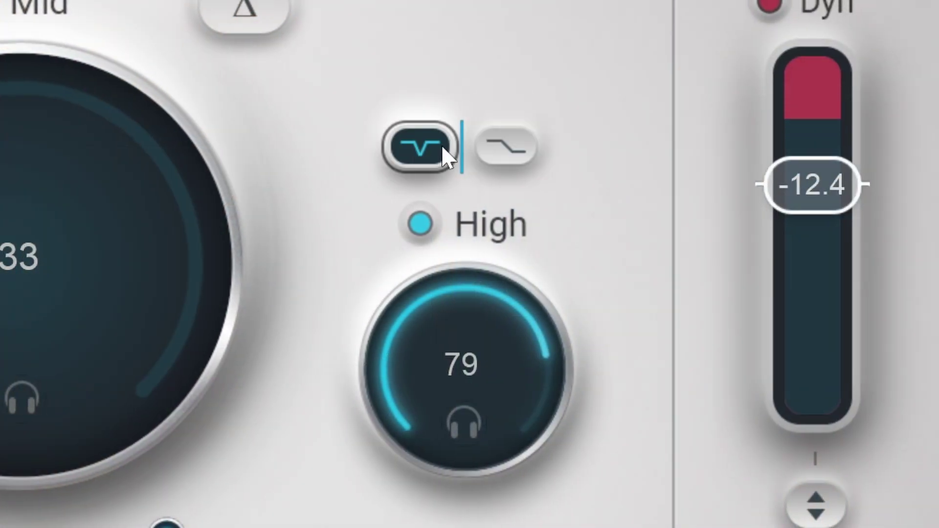
left_click(511, 161)
left_click(429, 159)
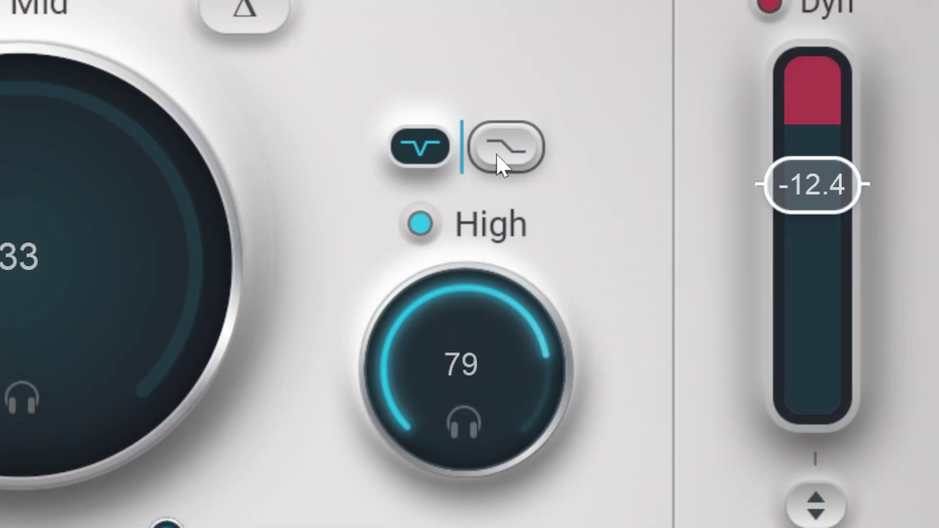
left_click(499, 157)
left_click(435, 157)
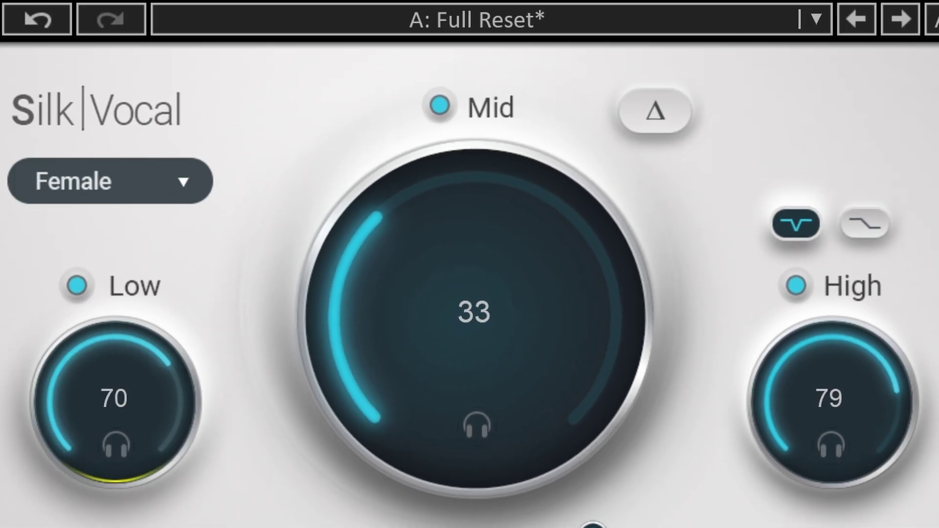
Try out the band knobs, Dyn fader, Gate and high-pass filter switch.
left_click_drag(450, 350, 450, 296)
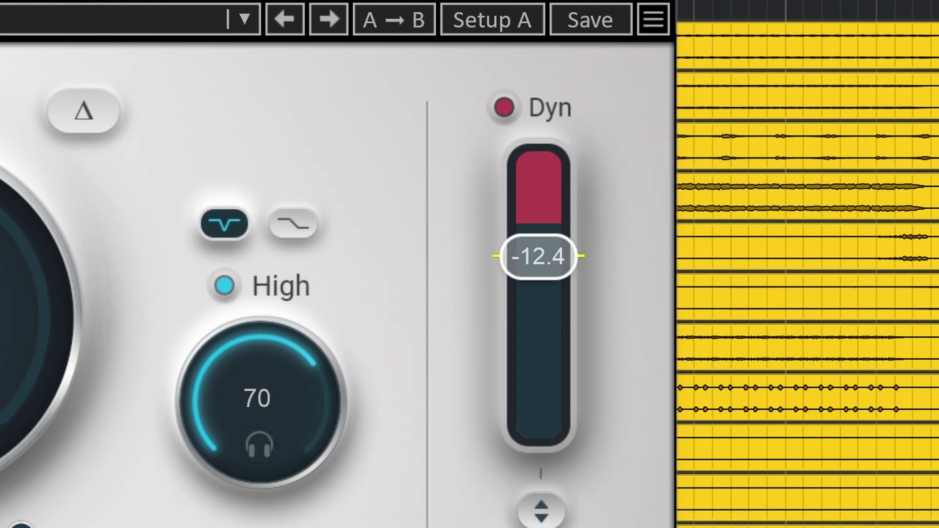
left_click_drag(538, 255, 539, 180)
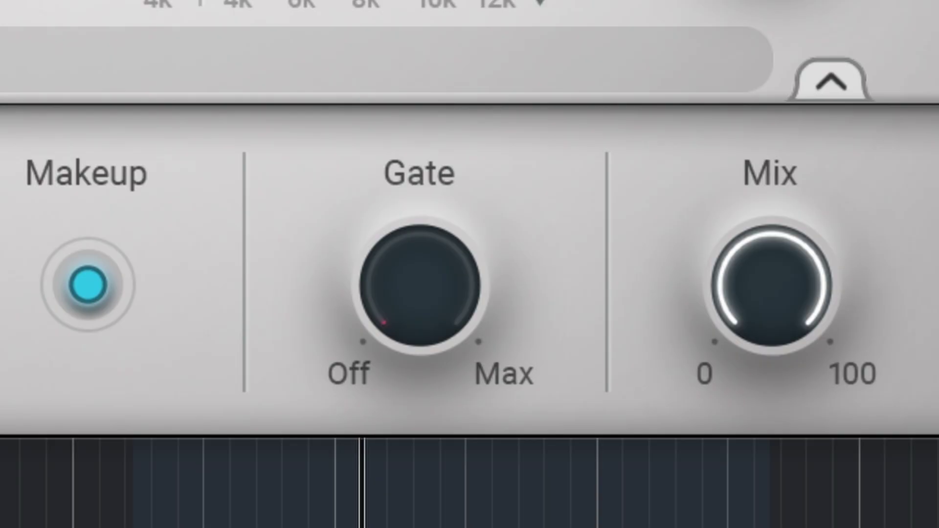
left_click_drag(494, 315, 494, 235)
left_click_drag(420, 286, 445, 293)
left_click_drag(274, 298, 284, 271)
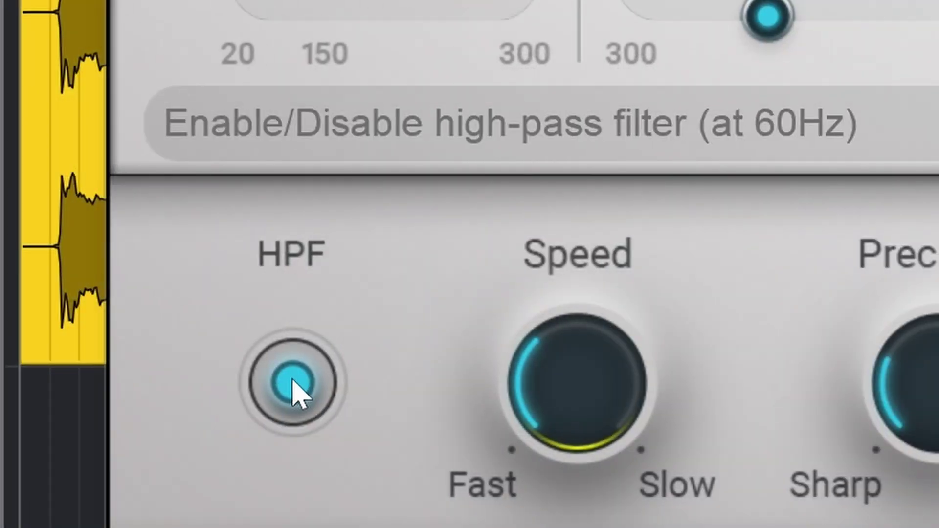
left_click(293, 384)
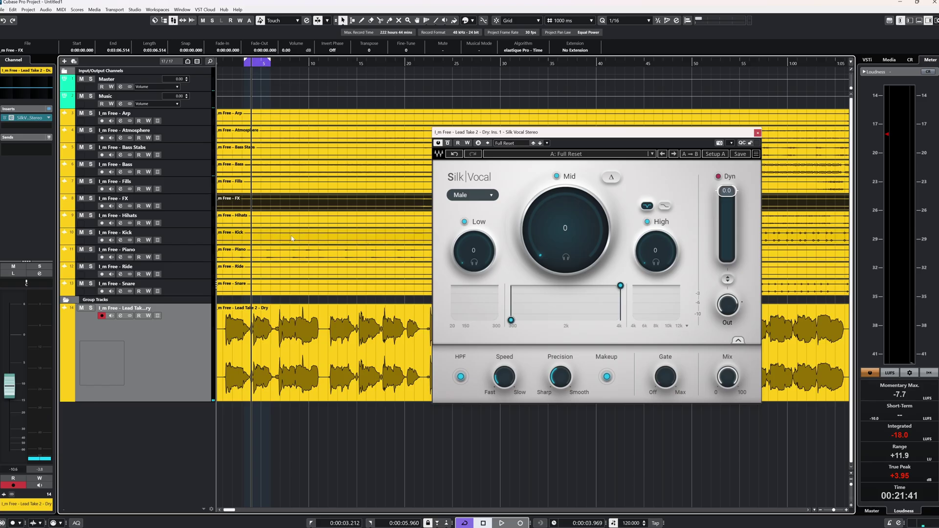
Set the voice type to Female and the Low band amount to 4 for the lead vocal.
left_click_drag(459, 132, 424, 129)
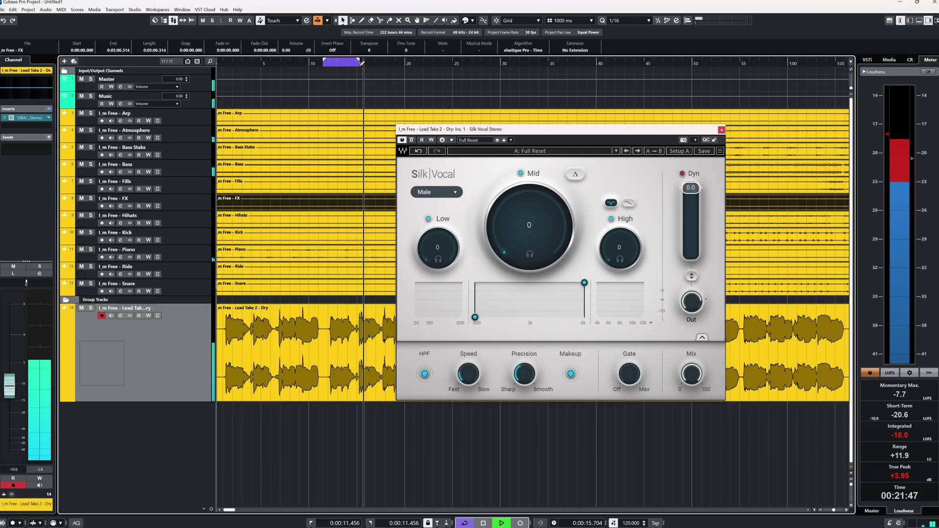
left_click(323, 62)
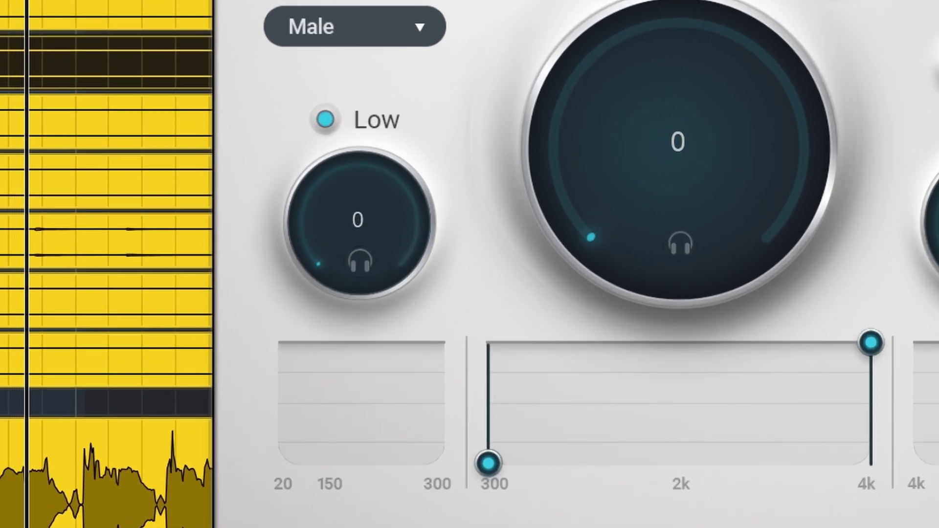
left_click(387, 35)
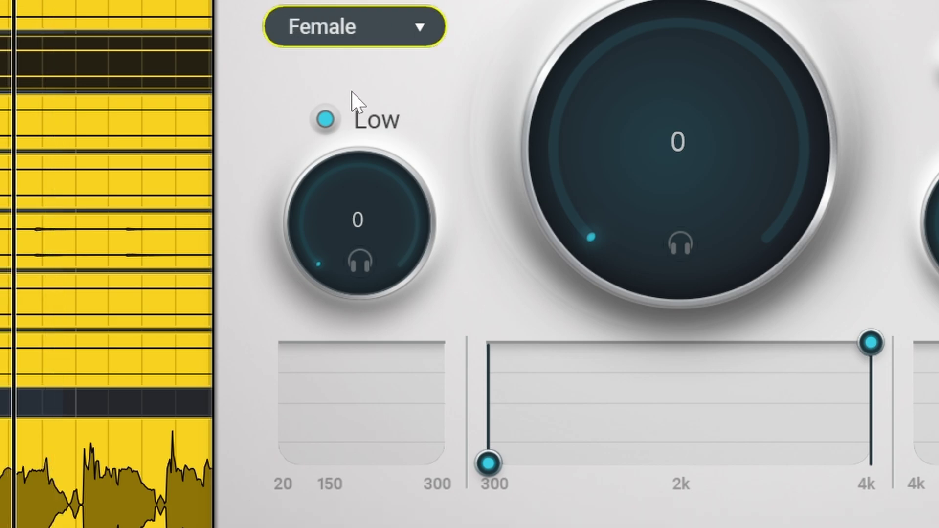
mouse_move(346, 235)
left_mouse_down()
mouse_move(346, 215)
mouse_move(352, 232)
left_mouse_up()
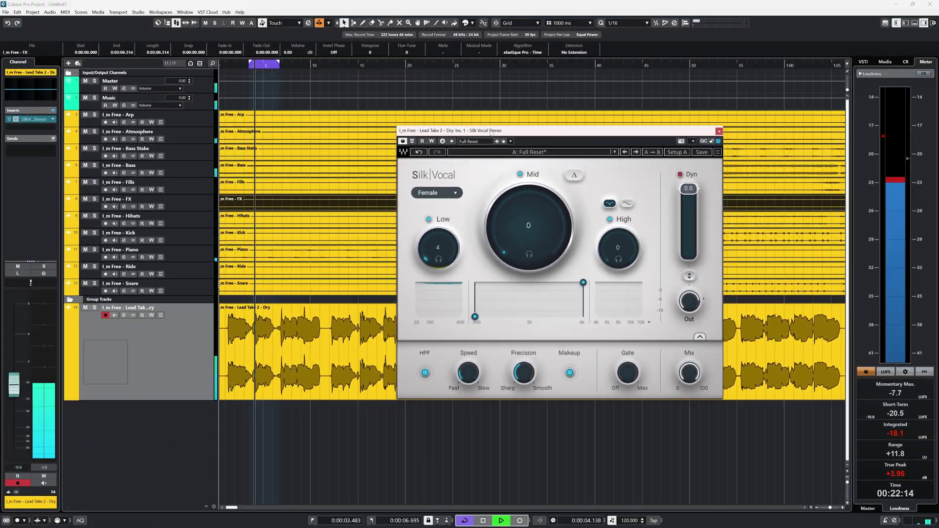
Move the plug-in window clear of the later bars and loop playback over the vocal section starting at about 33 seconds.
left_click_drag(492, 125, 277, 127)
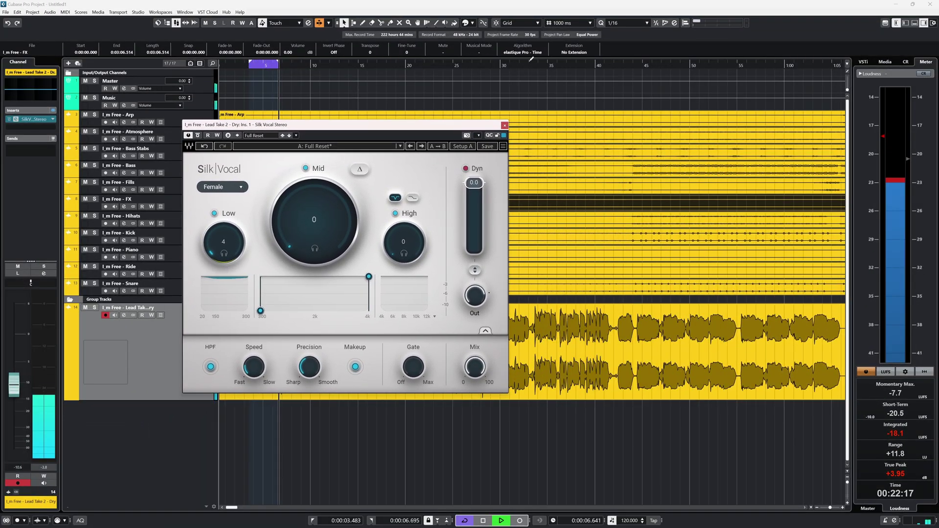
left_click_drag(532, 61, 584, 65)
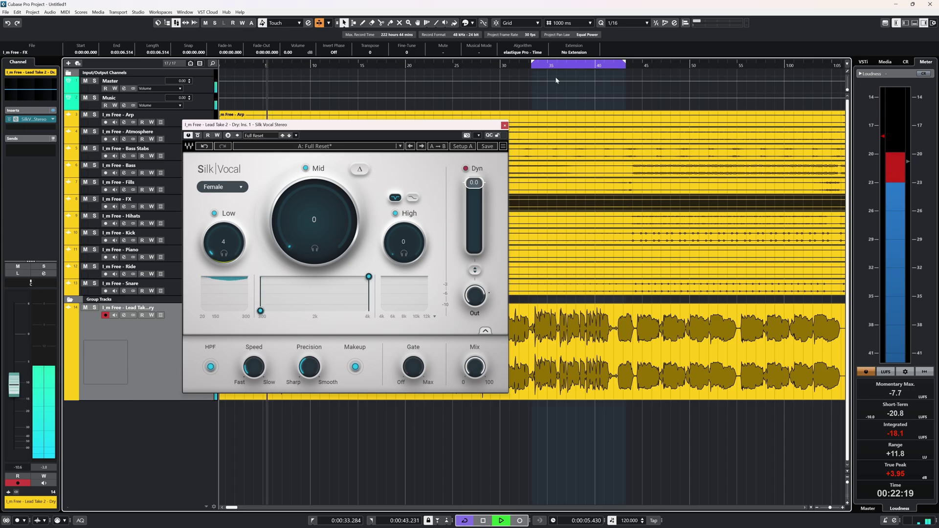
key("KP_1")
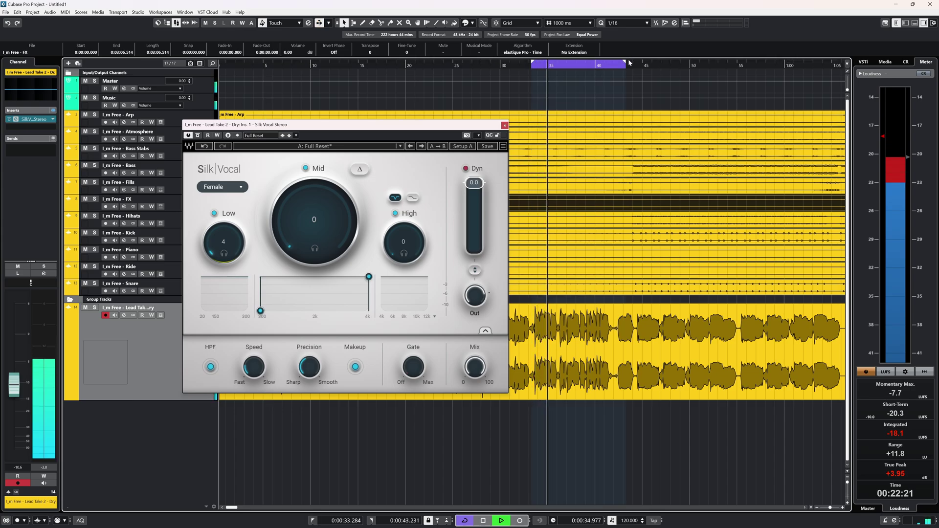
left_click_drag(629, 63, 609, 70)
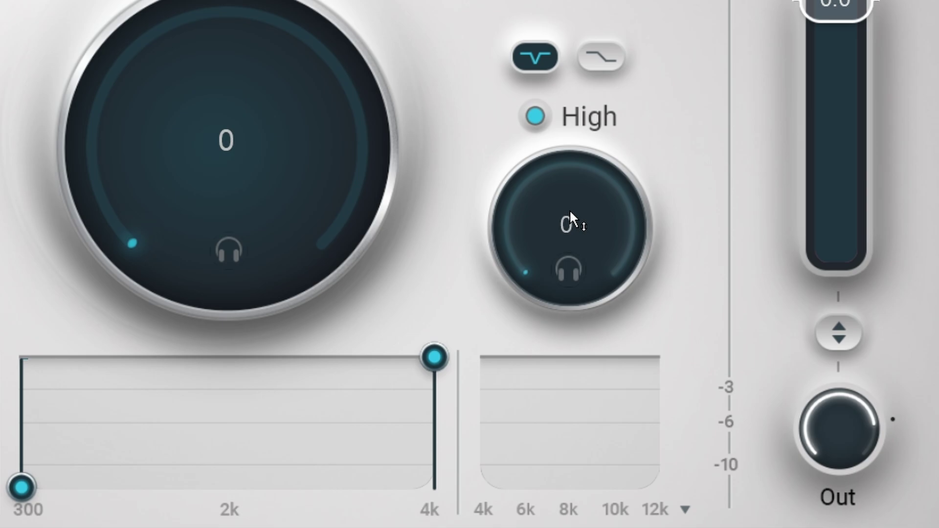
Set the High band amount to 32 while soloing that band, and switch its solo off.
left_click(568, 269)
left_click_drag(567, 225, 567, 216)
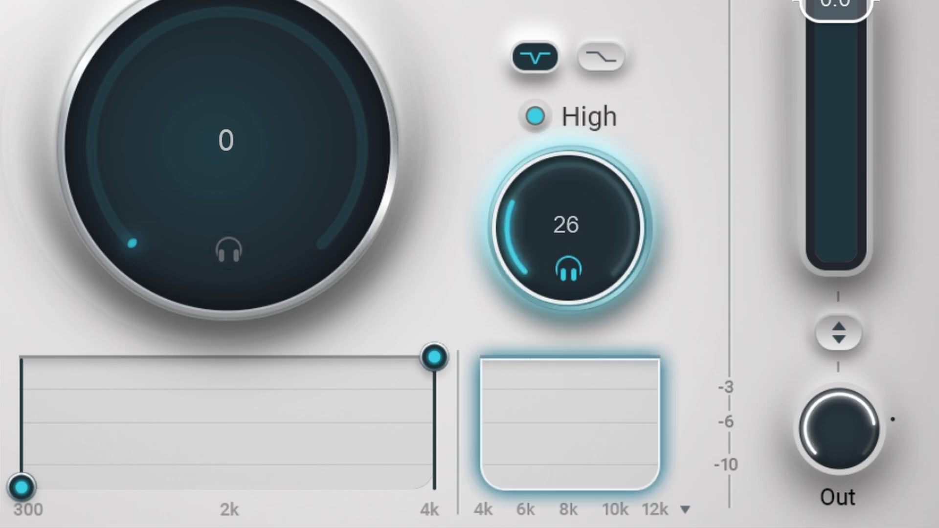
left_click_drag(568, 225, 568, 219)
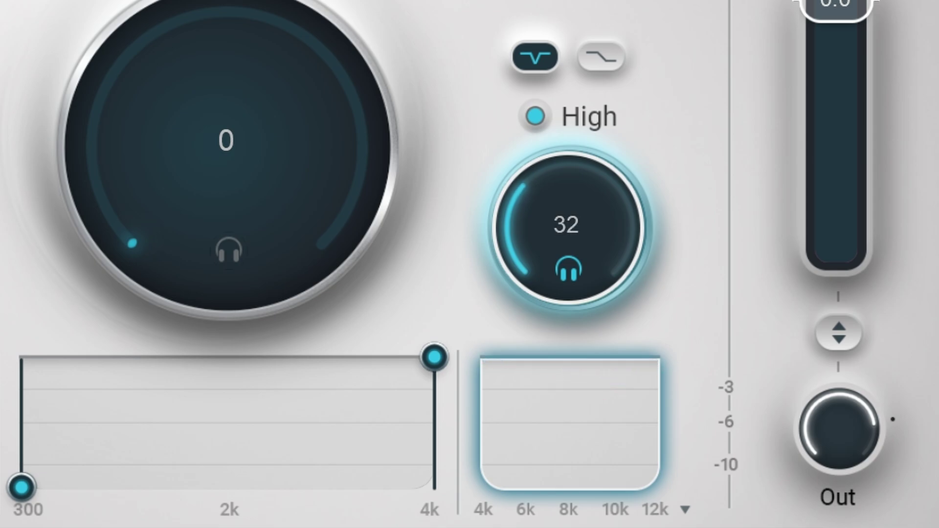
left_click(568, 269)
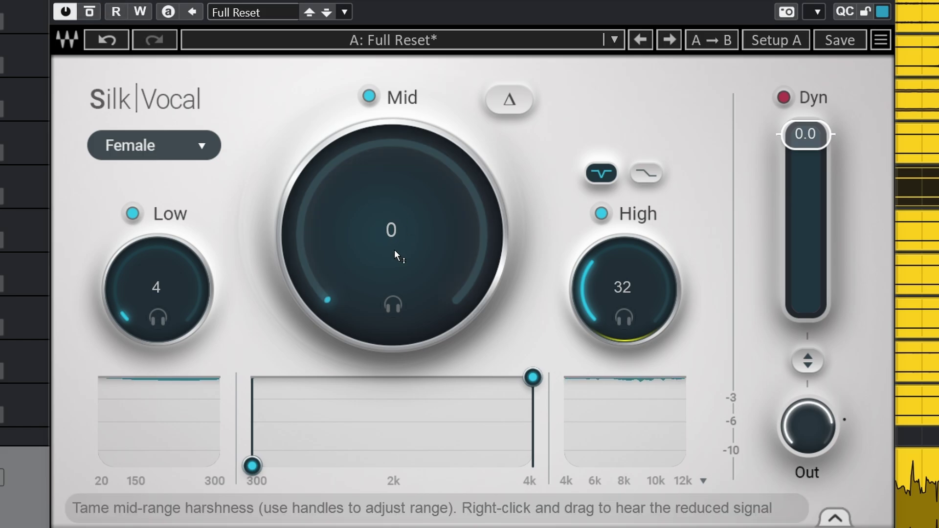
Solo the Mid band and narrow its frequency range by raising the bottom limit and lowering the top limit.
left_click(394, 307)
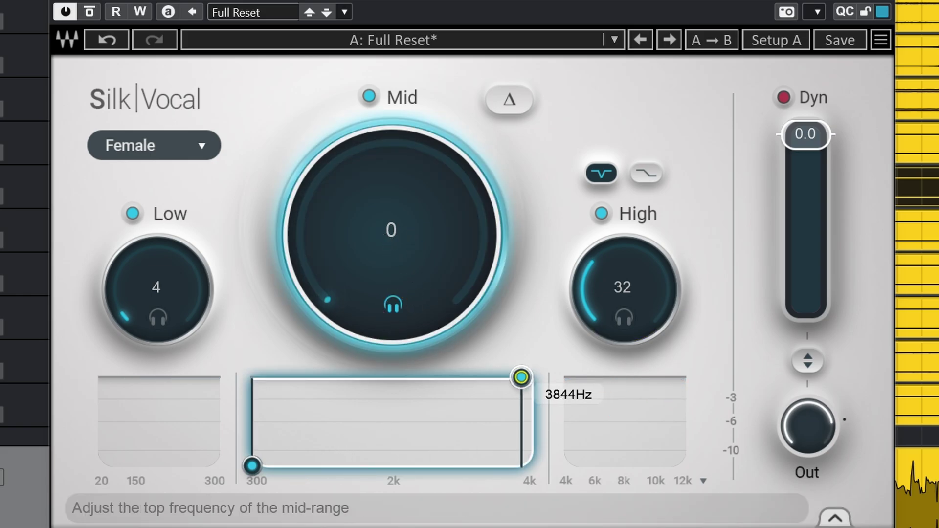
left_click_drag(253, 465, 273, 465)
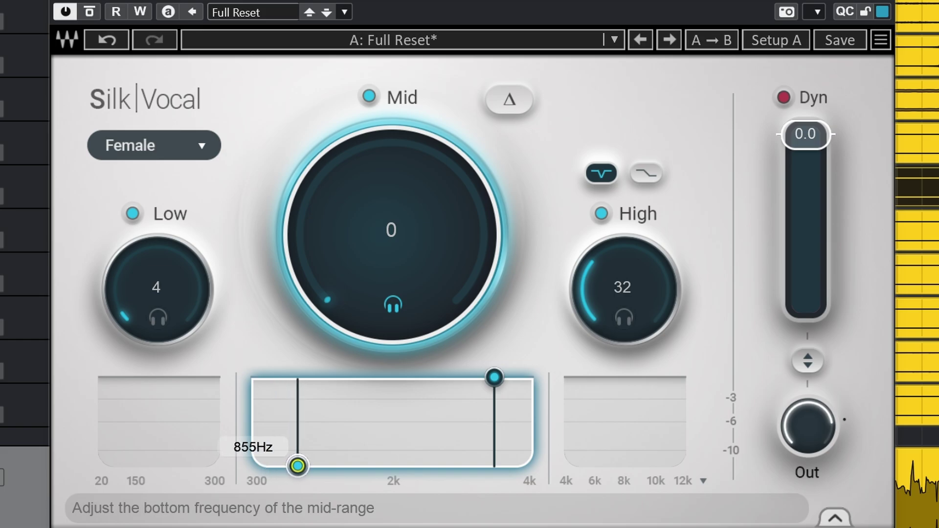
left_click_drag(494, 377, 468, 377)
left_click_drag(298, 466, 308, 466)
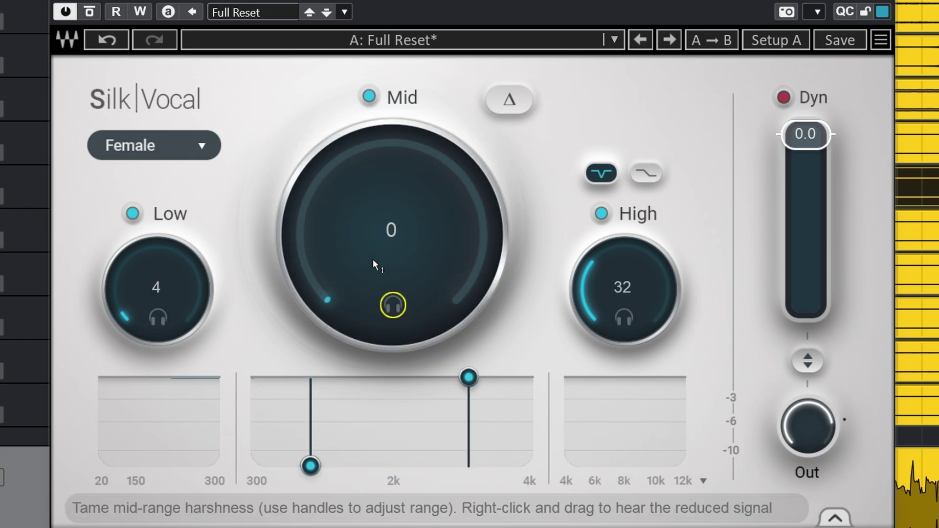
Set the Mid band amount to 65 with a sharper Precision and a faster Speed.
left_click_drag(377, 264, 377, 215)
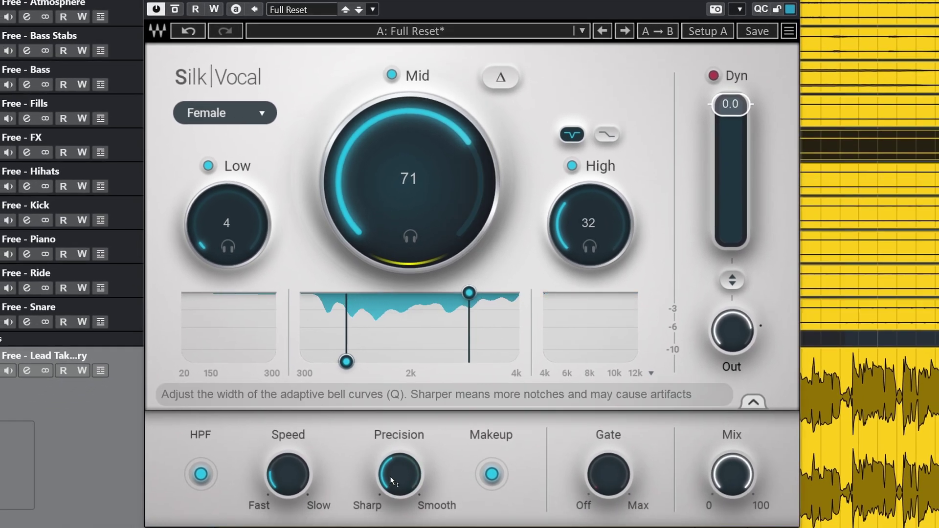
left_click_drag(399, 474, 399, 483)
left_click_drag(288, 475, 288, 485)
left_click_drag(409, 181, 409, 190)
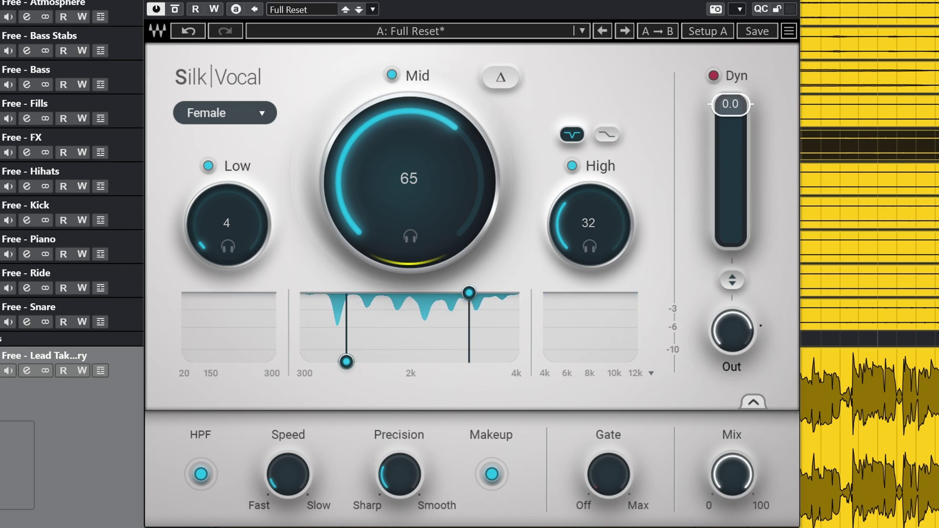
Compare the vocal with the plug-in bypassed and set the Dyn compression to -2.6.
left_click(176, 9)
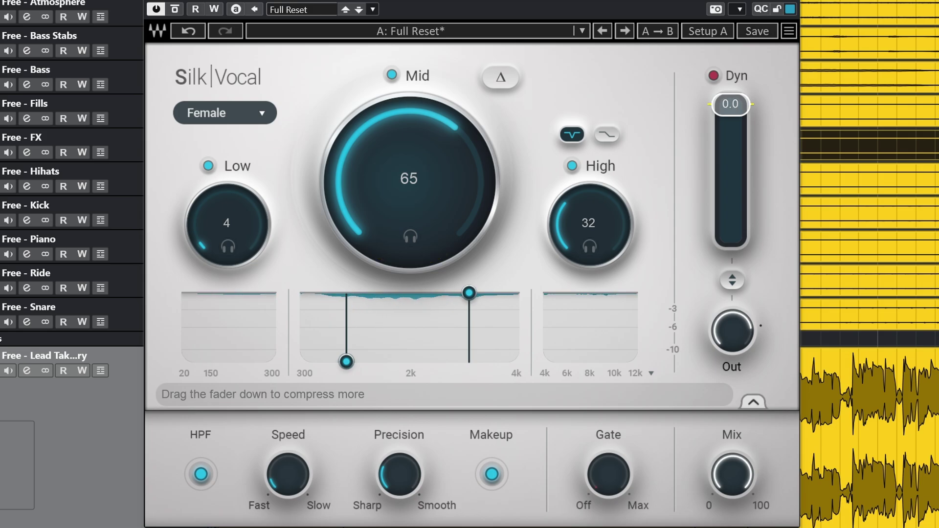
mouse_move(732, 104)
left_mouse_down()
mouse_move(731, 127)
mouse_move(731, 116)
left_mouse_up()
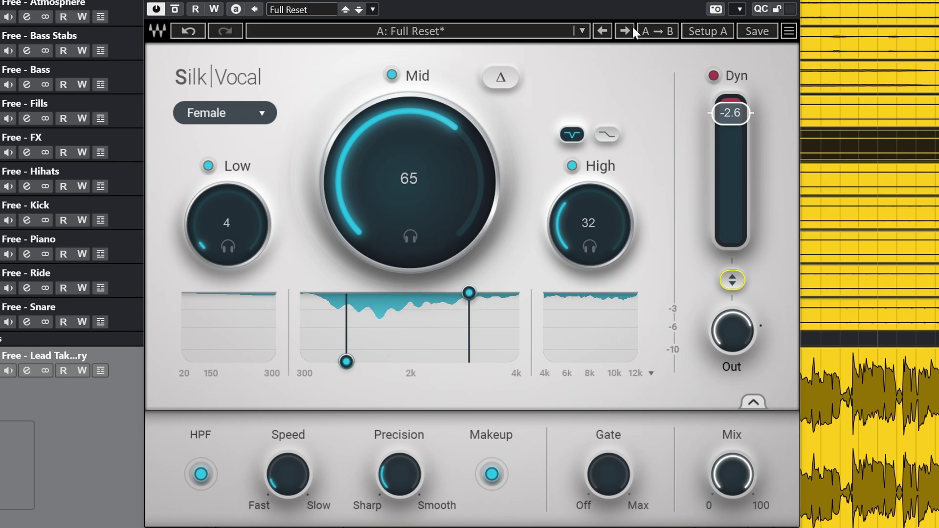
Compare the compressed vocal against bypass and reduce the Mid band amount to 57.
left_click(176, 10)
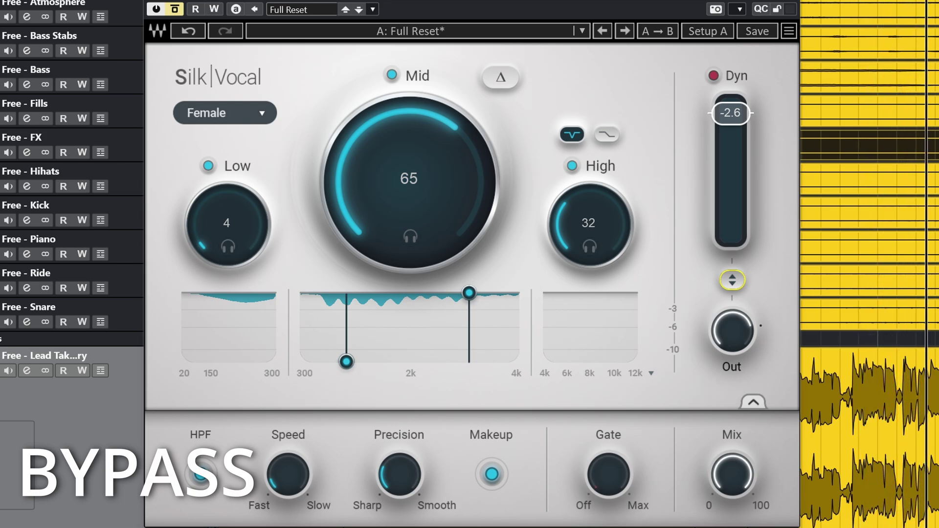
left_click(175, 10)
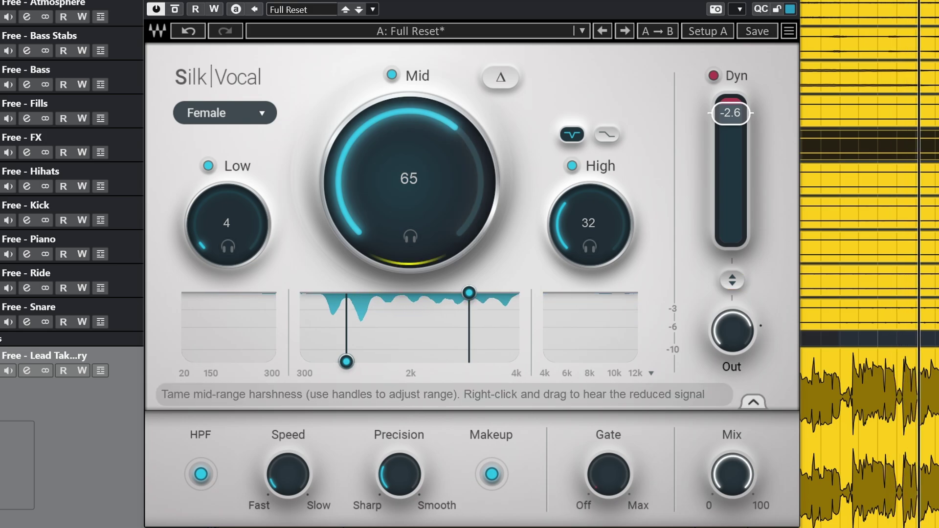
left_click_drag(409, 181, 409, 198)
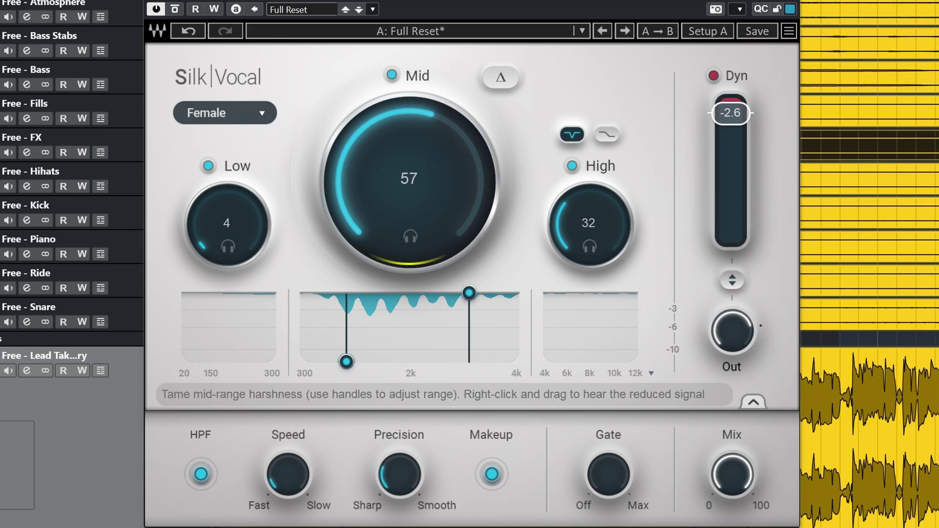
Compare the lead vocal with Silk Vocal bypassed and active at the current settings.
left_click(175, 10)
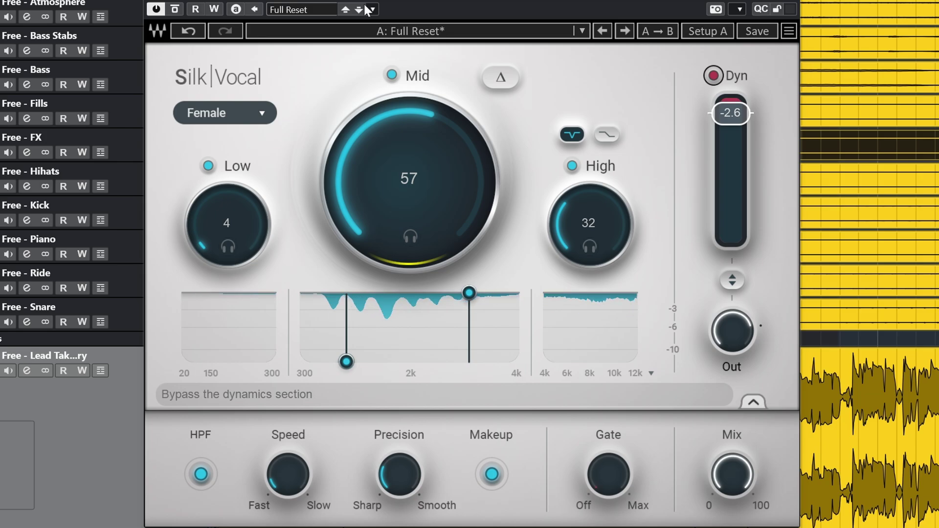
left_click(177, 11)
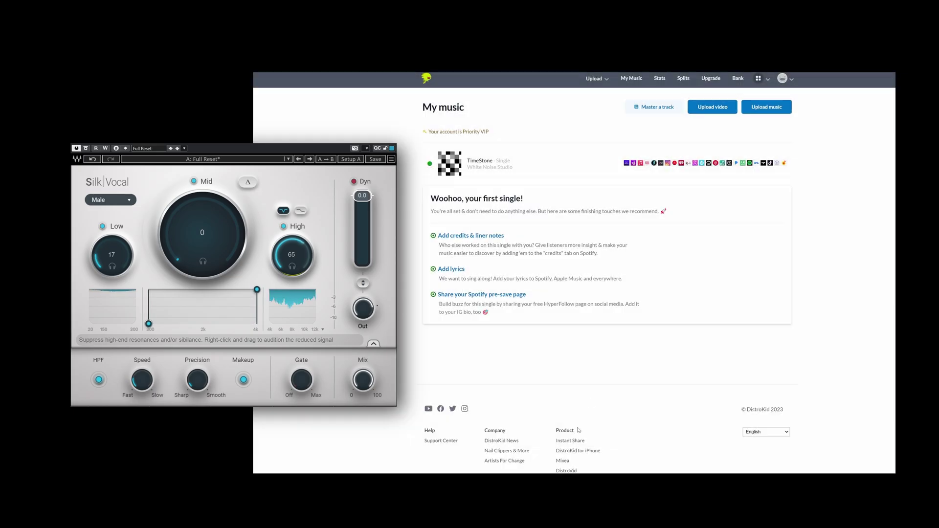
Open DistroKid's Instant Share in the browser and upload the eight WAV tracks from the file folder.
left_click(570, 441)
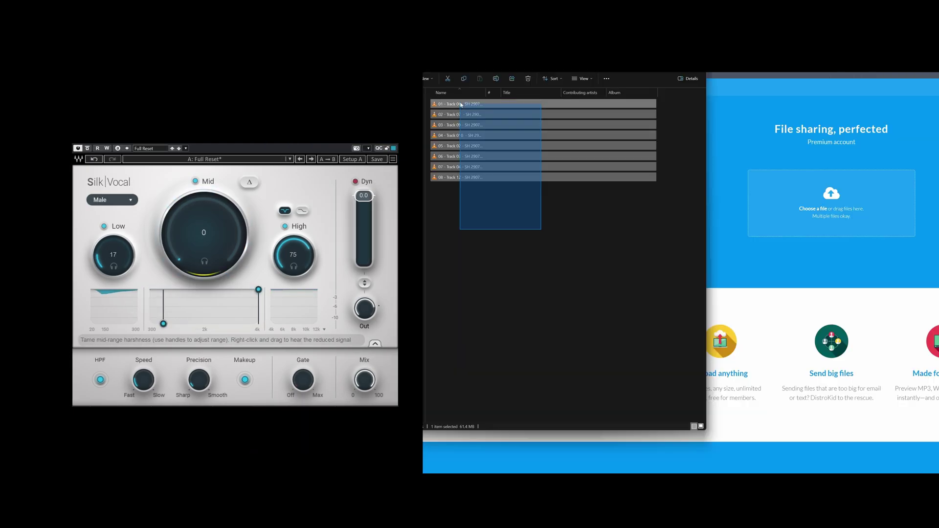
left_click_drag(540, 235, 831, 210)
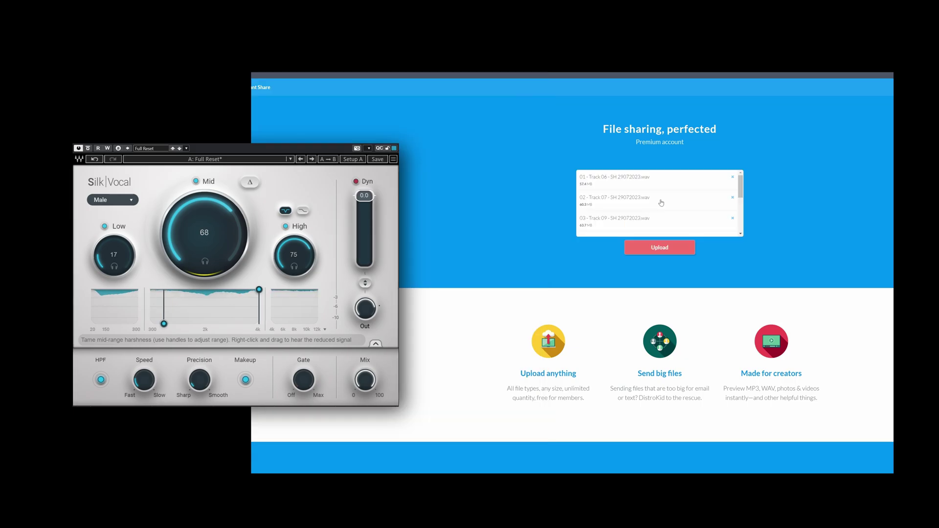
left_click(570, 218)
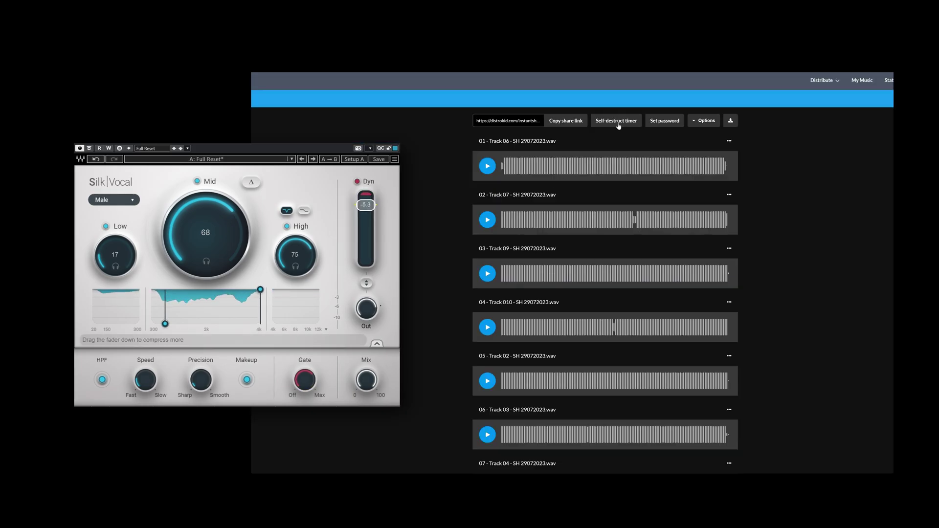
Open the shared page's self-destruct timer and choose a new expiry period.
left_click(618, 122)
left_click(649, 335)
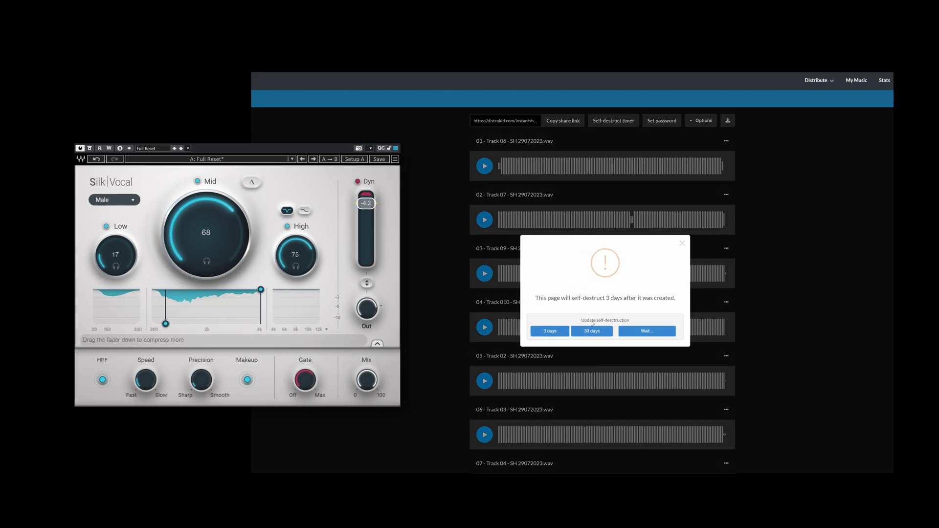
left_click(610, 322)
Examine the shared page's options for titling, adding files, rearranging files and removing download buttons.
left_click(702, 121)
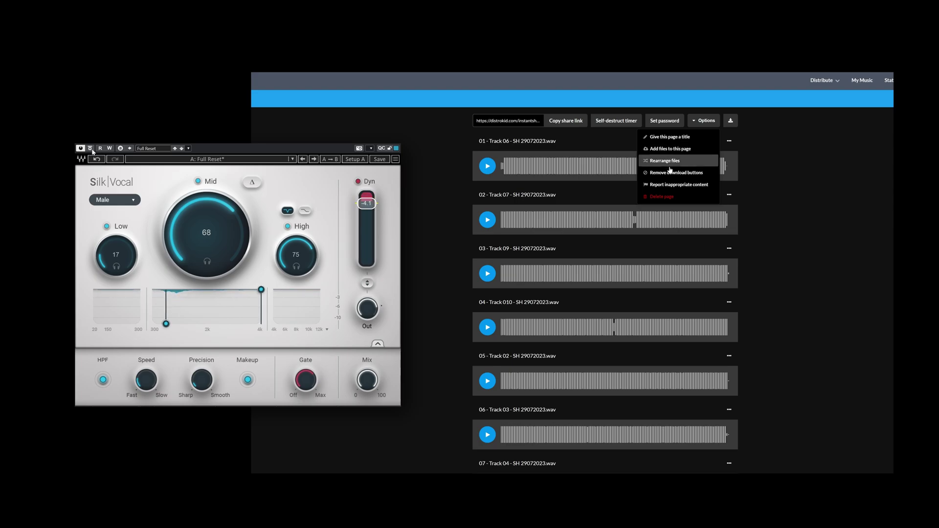
left_click(671, 155)
left_click(671, 166)
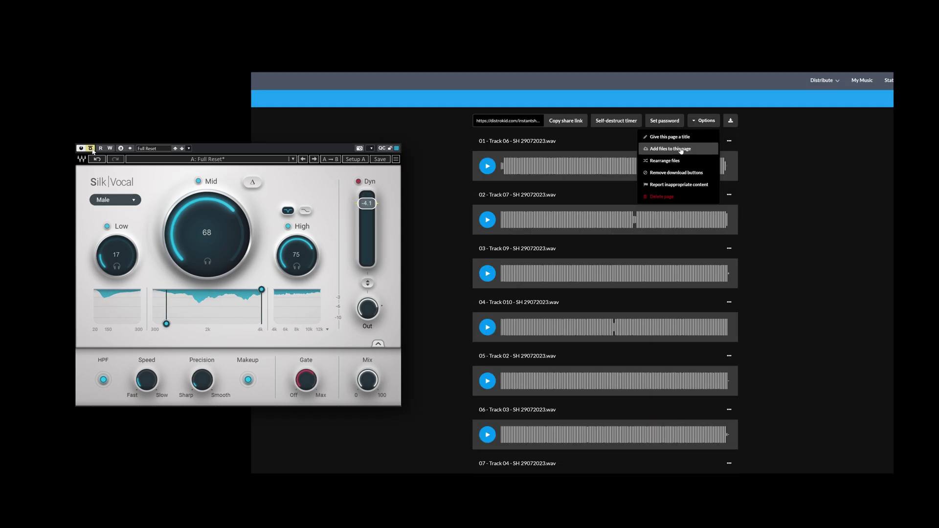
left_click(682, 138)
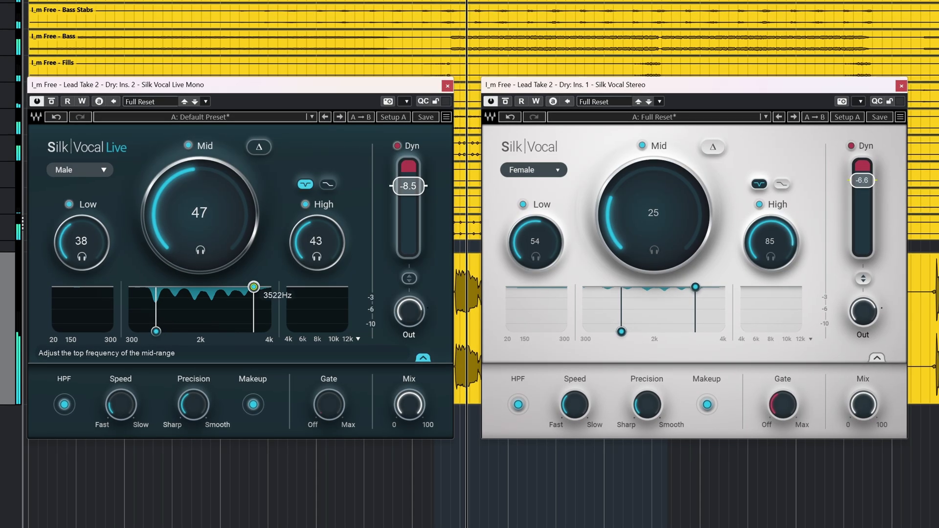
In Cubase, adjust the Mid amounts and range limits in both plug-ins, setting Silk Vocal's bottom limit to 917 Hz and Mid to 42.
left_click_drag(254, 288, 288, 298)
left_click_drag(622, 332, 609, 333)
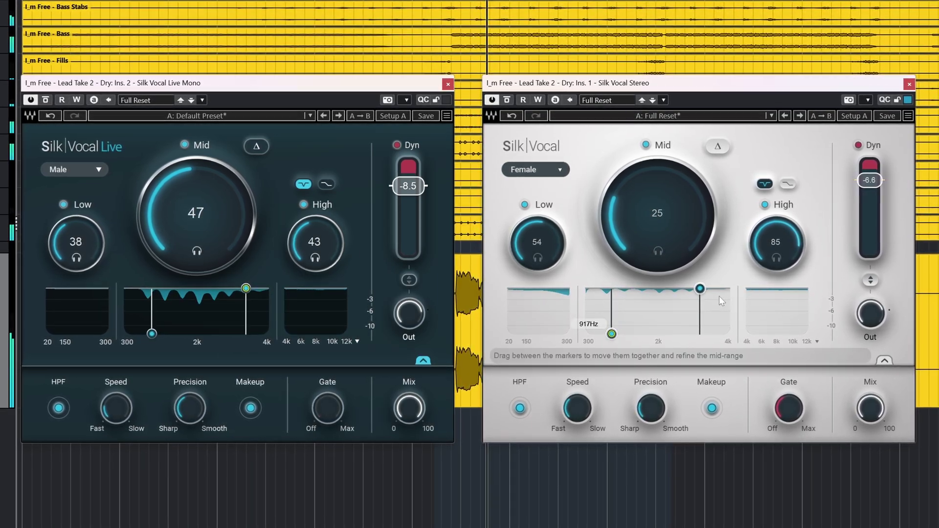
left_click_drag(659, 215, 659, 200)
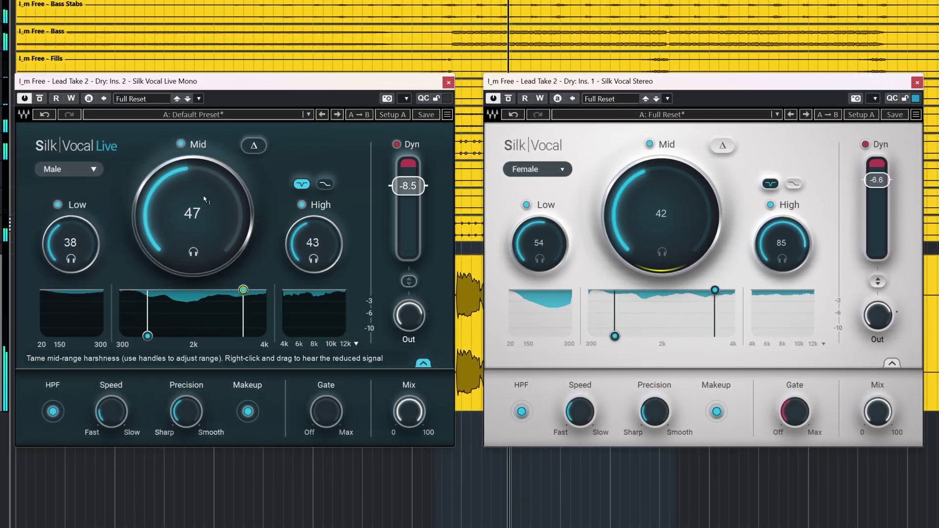
left_click_drag(195, 215, 195, 231)
left_click_drag(147, 337, 154, 336)
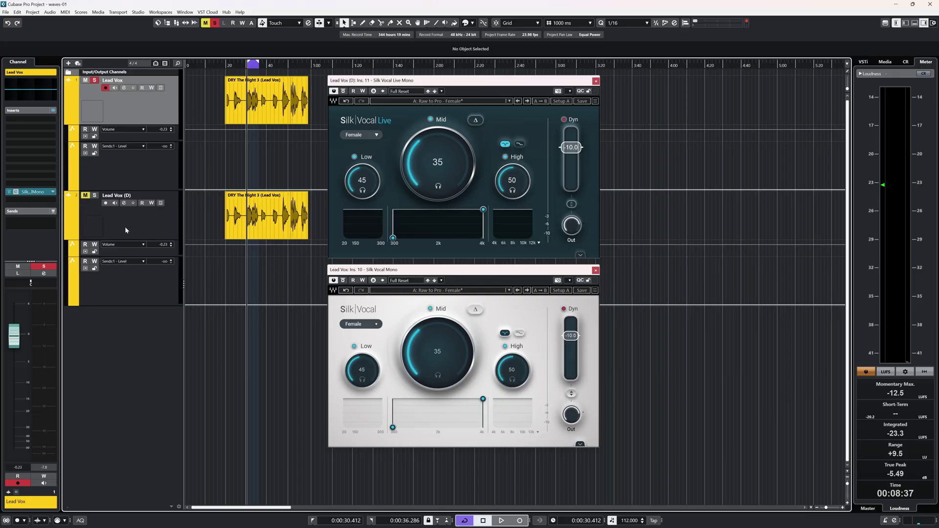
Select the Lead Vox (D) track, start playback, and switch listening from the soloed Lead Vox to the Silk Vocal Live duplicate.
left_click(126, 230)
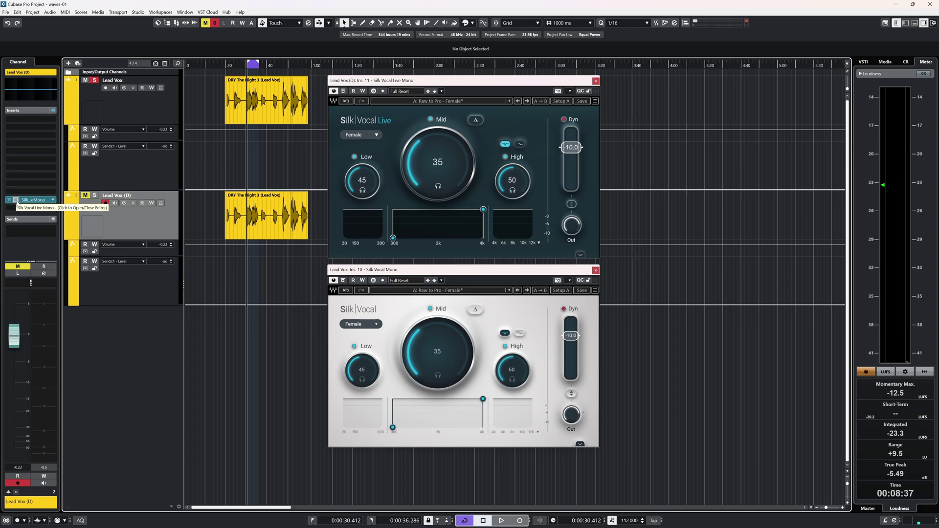
key("space")
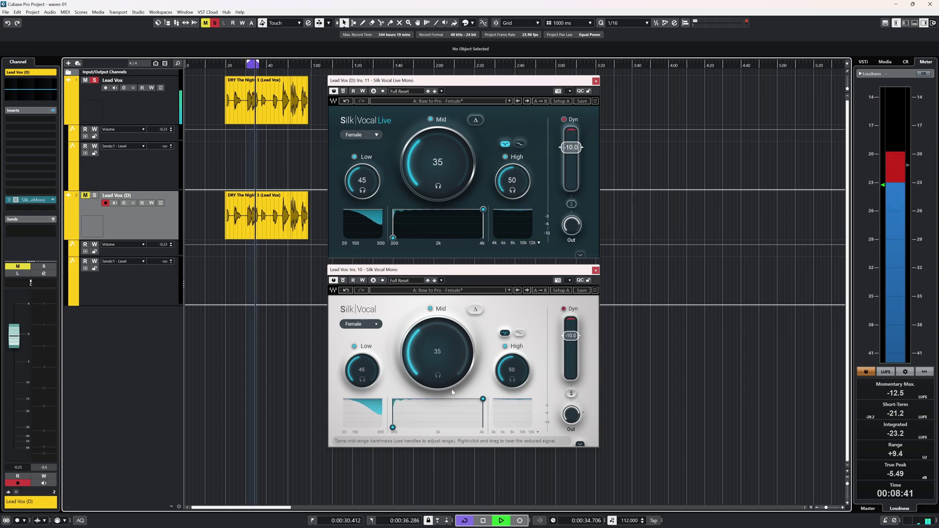
left_click(95, 80)
left_click(85, 80)
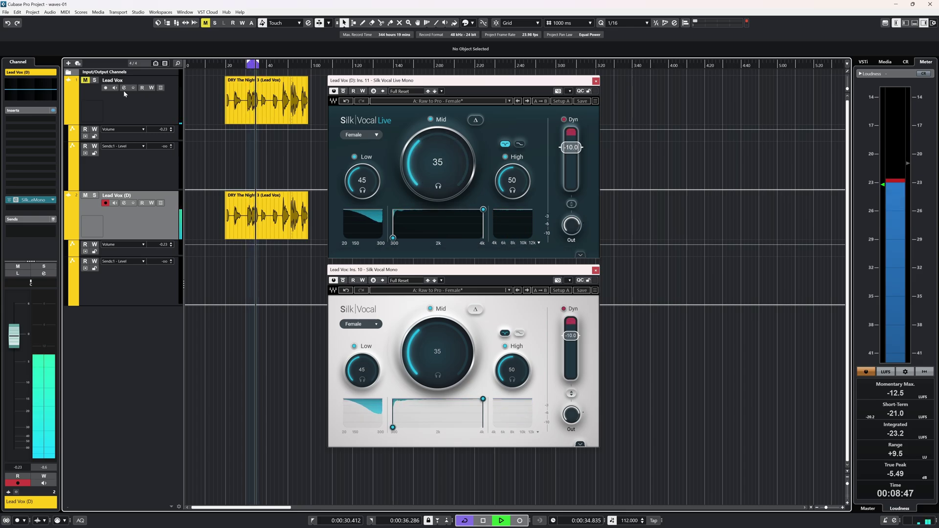
Compare Silk Vocal with Silk Vocal Live by alternating playback between the Lead Vox and Lead Vox (D) tracks.
left_click(95, 80)
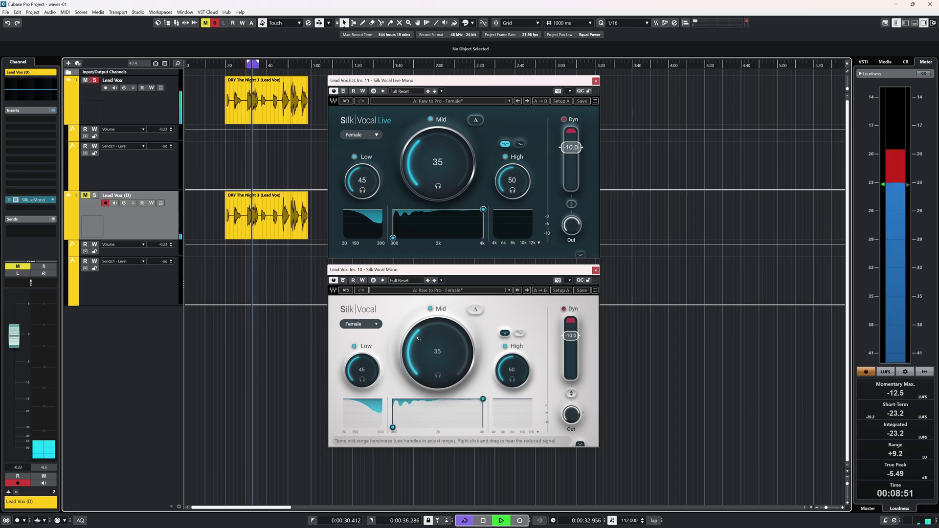
left_click(95, 81)
left_click(85, 80)
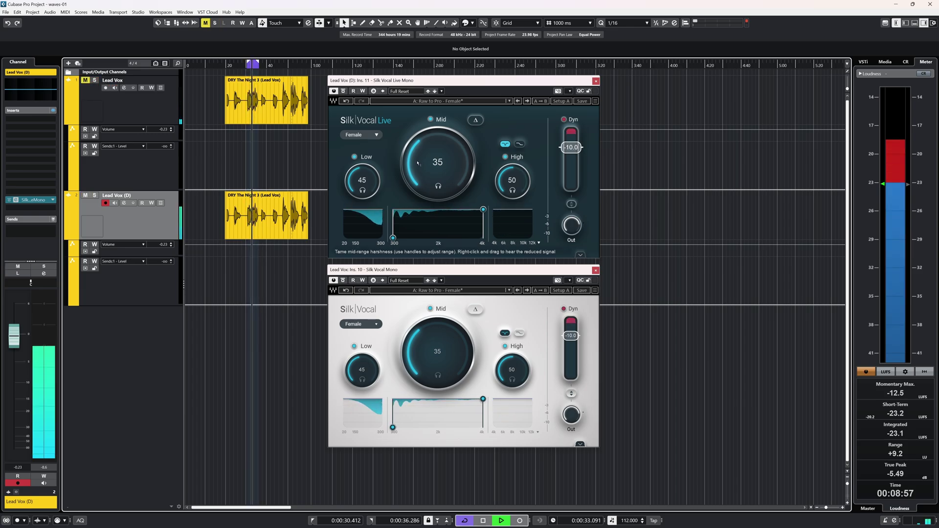
left_click(85, 80)
left_click(94, 80)
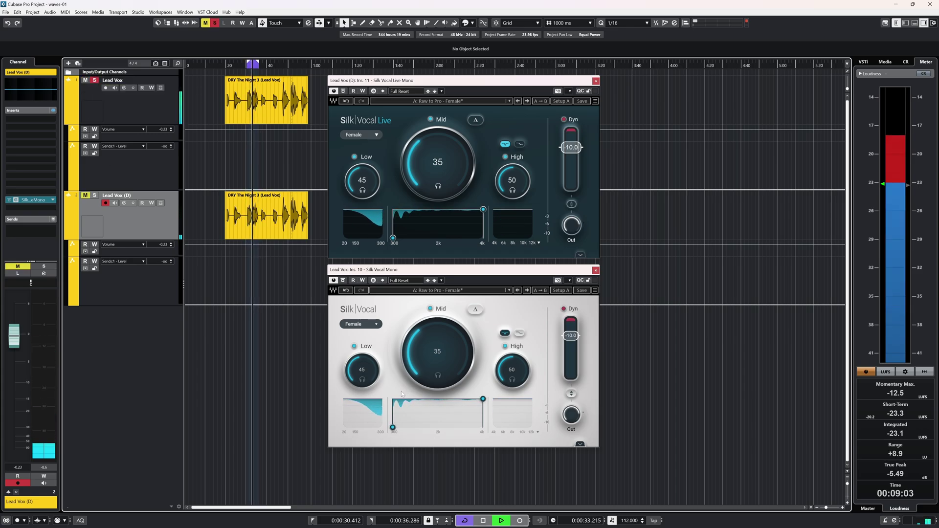
left_click(95, 80)
left_click(85, 81)
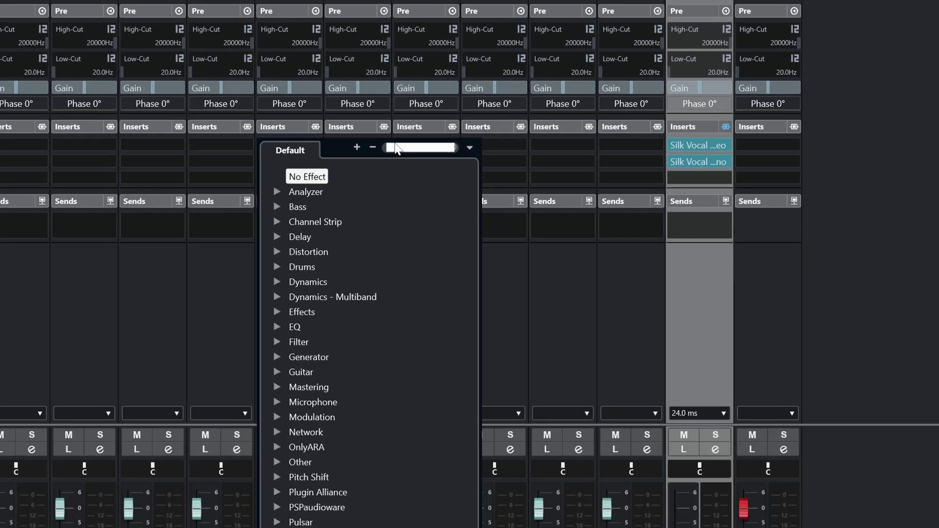
Search the mixer channel's insert effects for "sil".
type("sil")
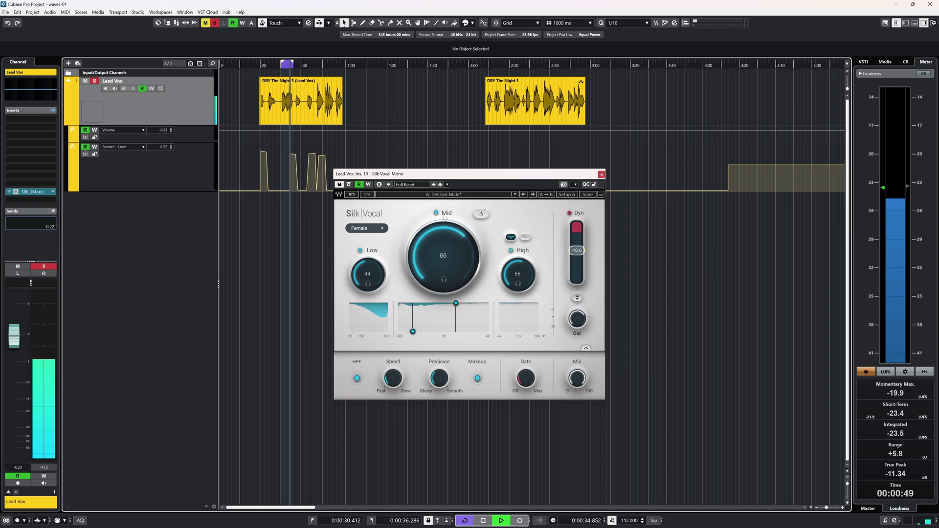
Move the Silk Vocal window aside and switch the Lead Vox track's mono/stereo channel configuration.
left_click_drag(400, 174, 420, 174)
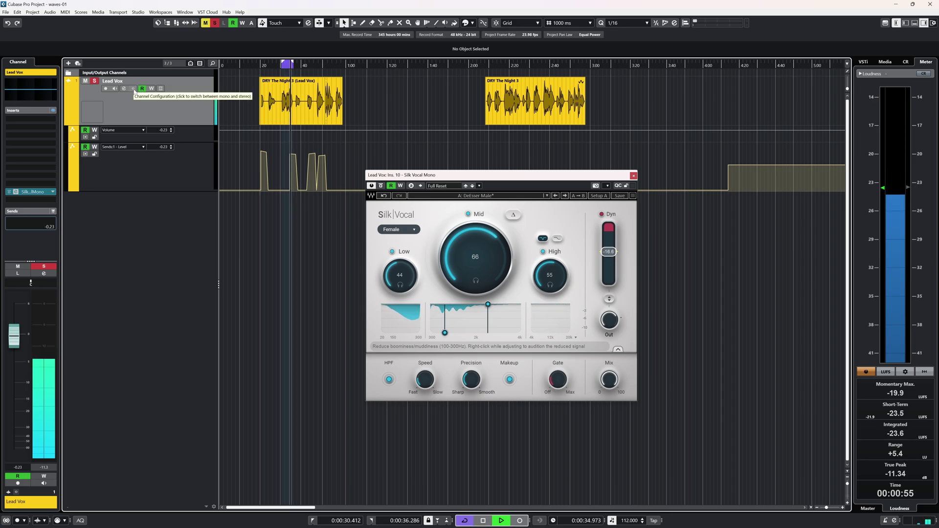
left_click(133, 88)
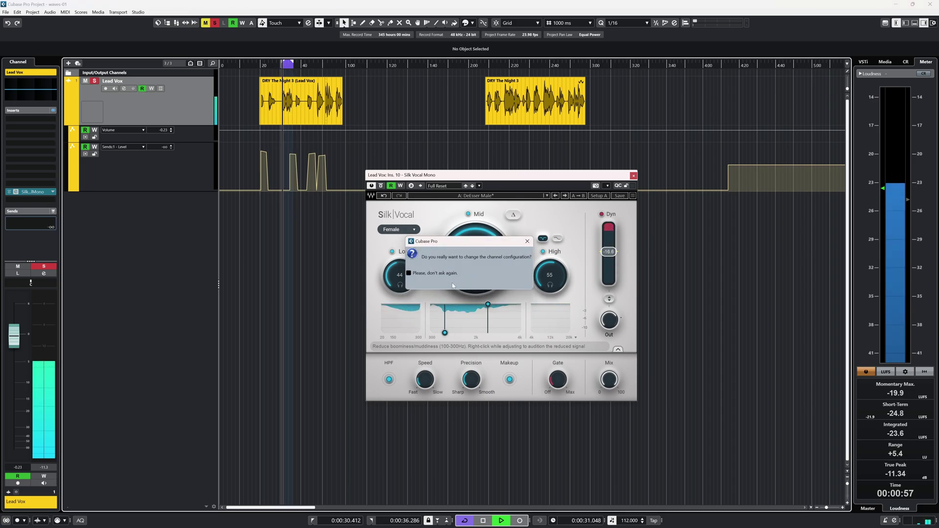
left_click(452, 285)
Set the Dyn compression on the Lead Vox track's Silk Vocal to -17.2.
left_click_drag(609, 251, 616, 282)
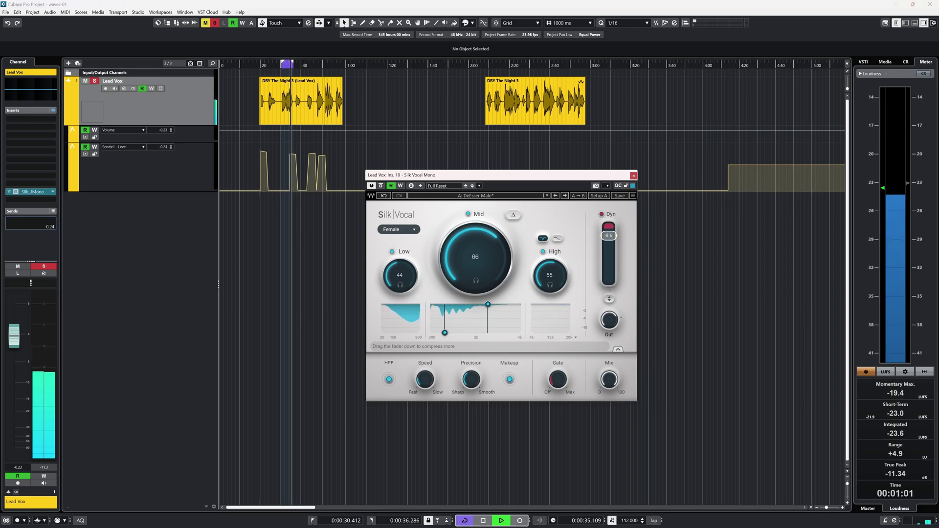
left_click_drag(609, 235, 609, 248)
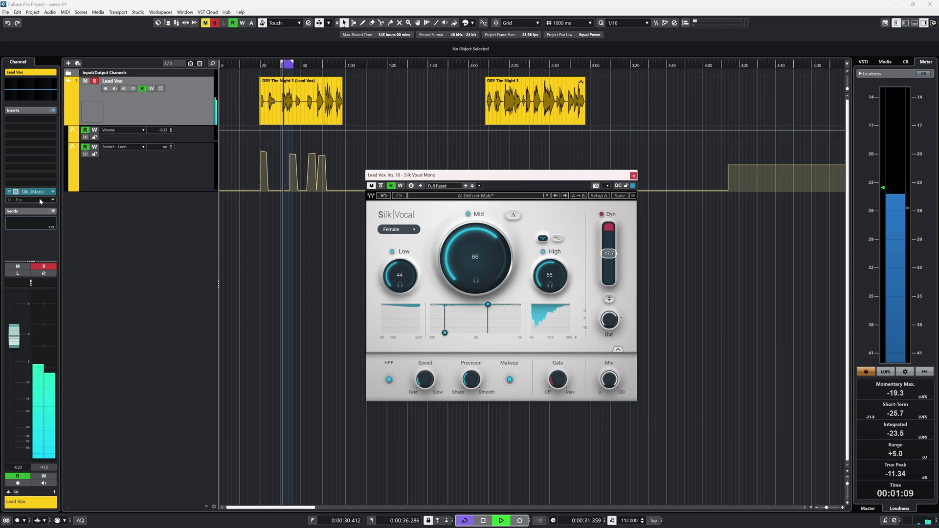
Search for "silk" among the effects for Lead Vox's empty eleventh insert slot.
left_click(41, 200)
type("silk")
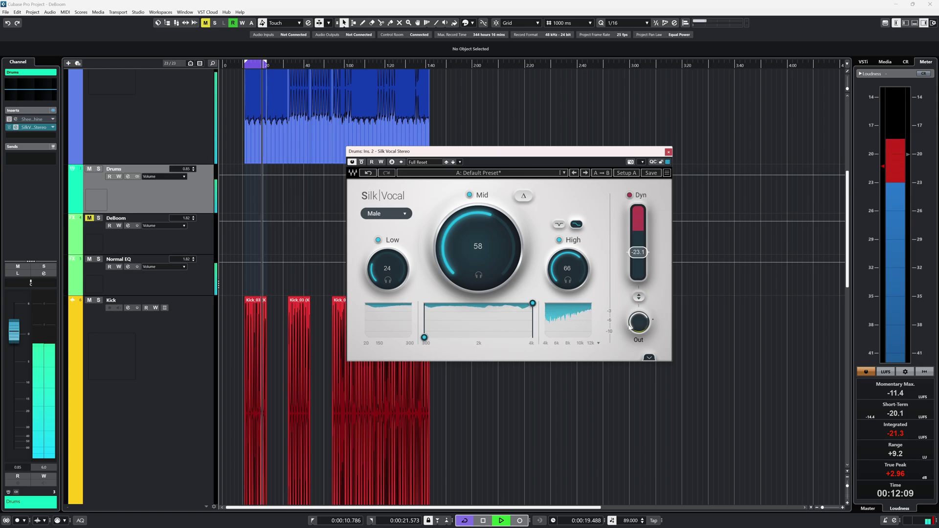
Solo the Drums group and compare it with Silk Vocal bypassed and active.
left_click(99, 169)
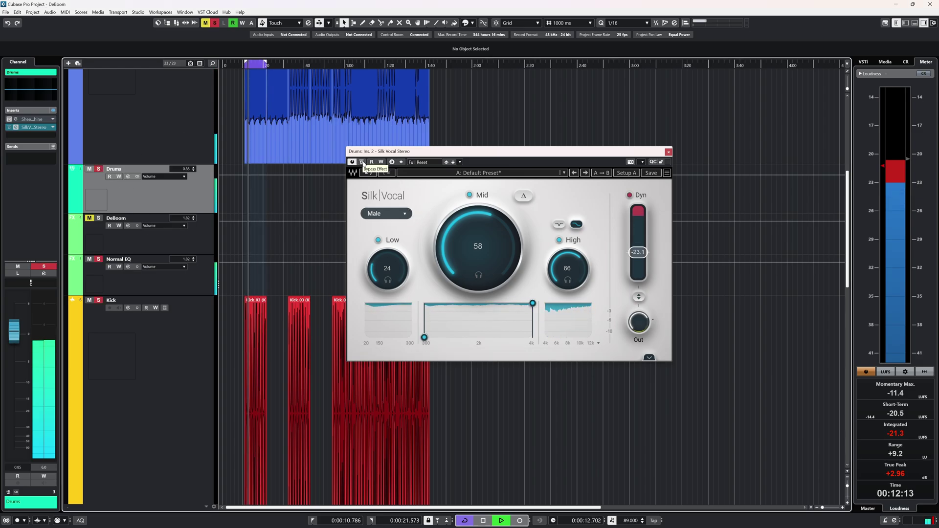
left_click(362, 161)
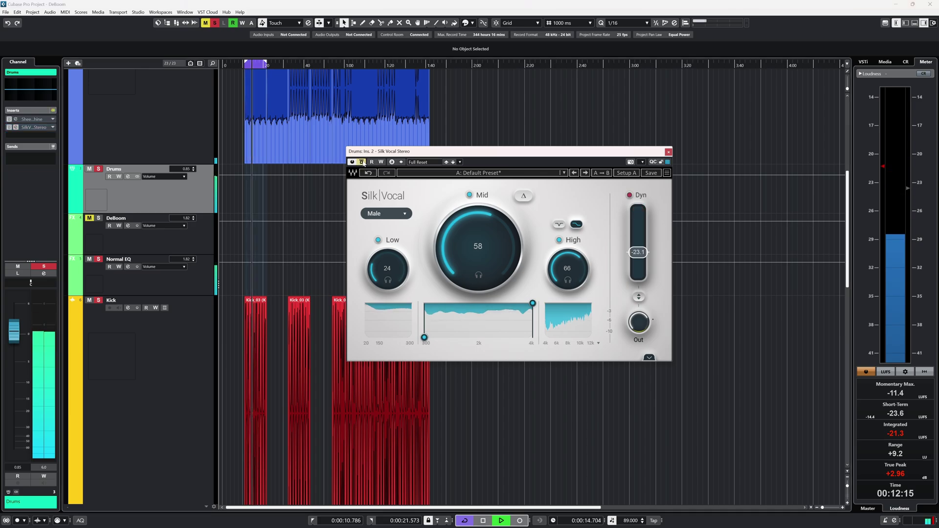
left_click(362, 162)
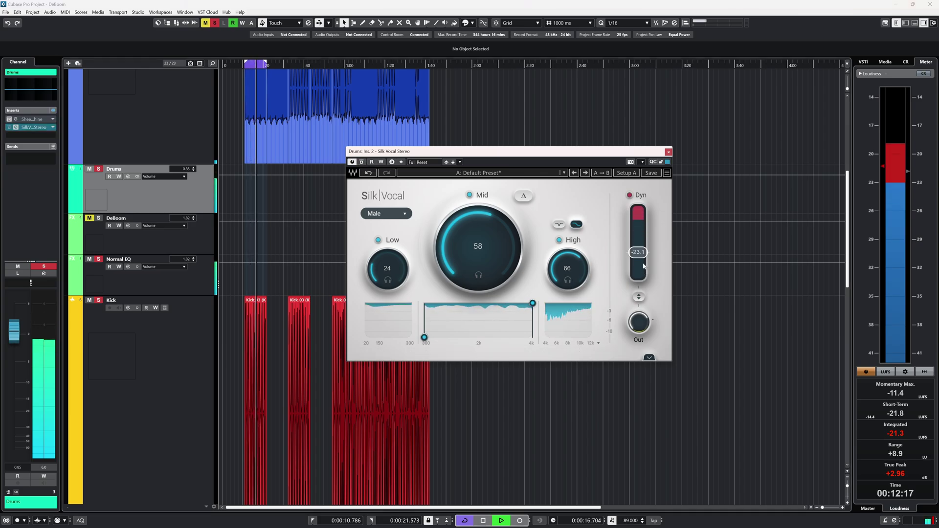
On the Drums group's Silk Vocal, set Dyn to -29.8, Low to 27, High to 58 and Mid to 37.
left_click_drag(644, 266, 638, 266)
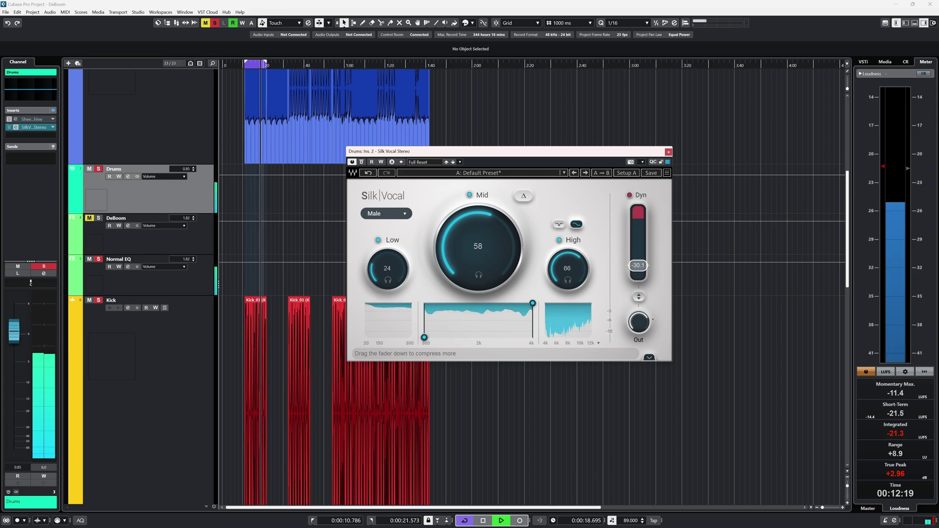
left_click(399, 215)
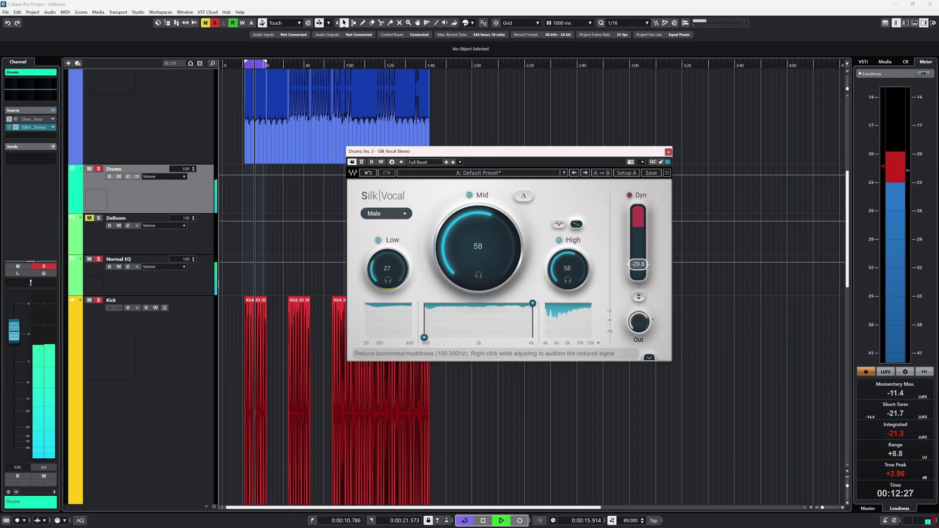
left_click_drag(477, 255, 477, 257)
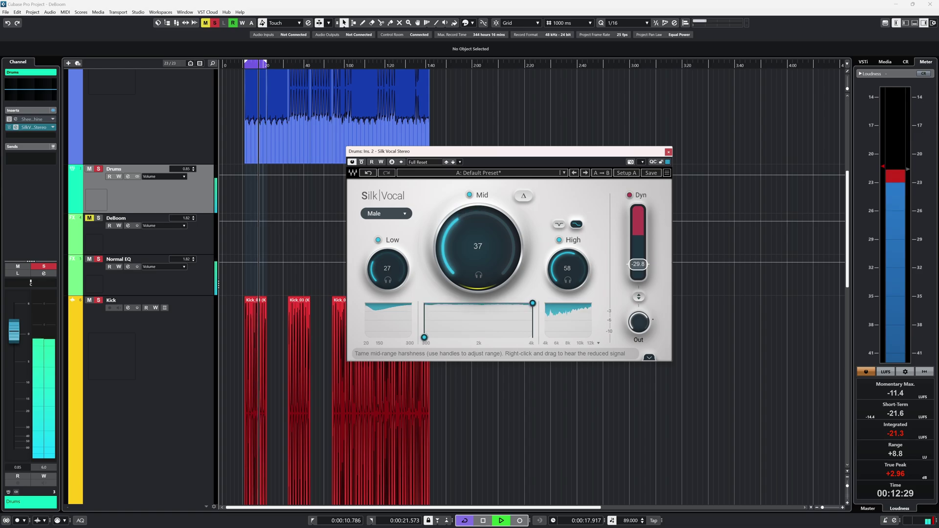